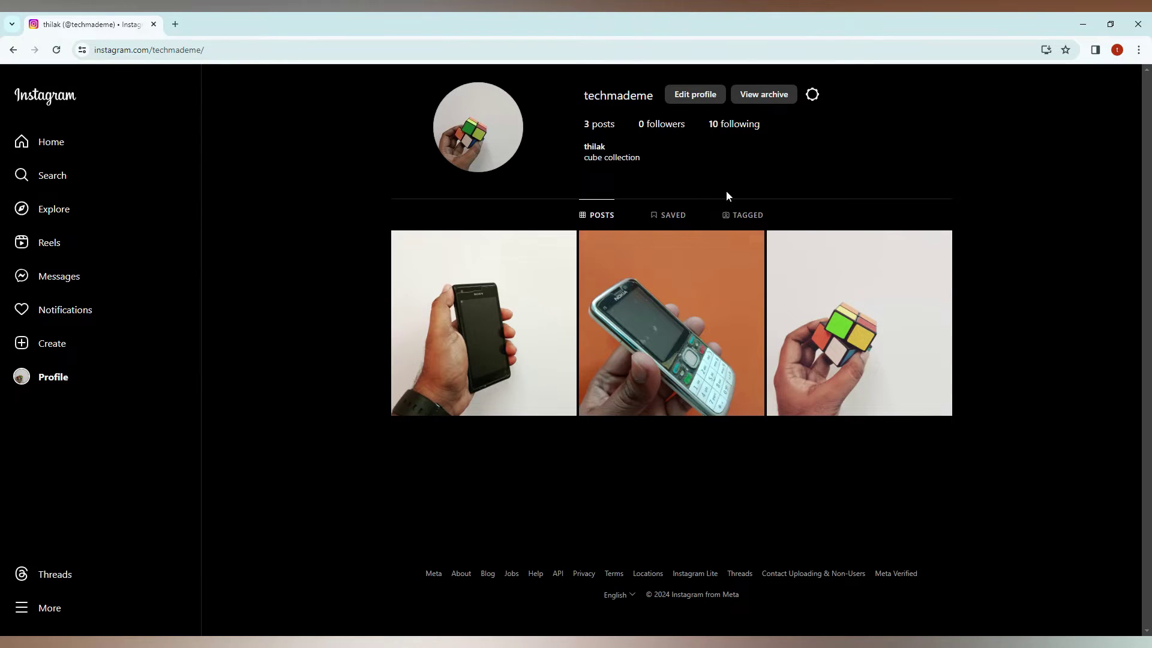
Open the techtamildotss profile from Instagram's recent searches.
click(56, 175)
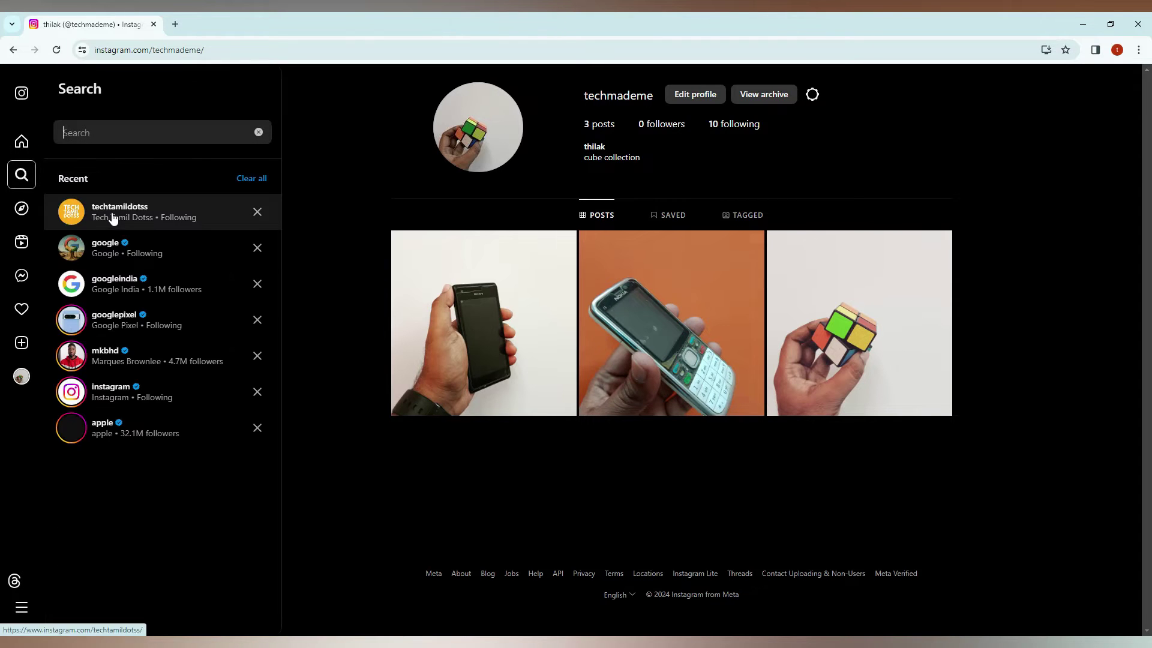
click(113, 214)
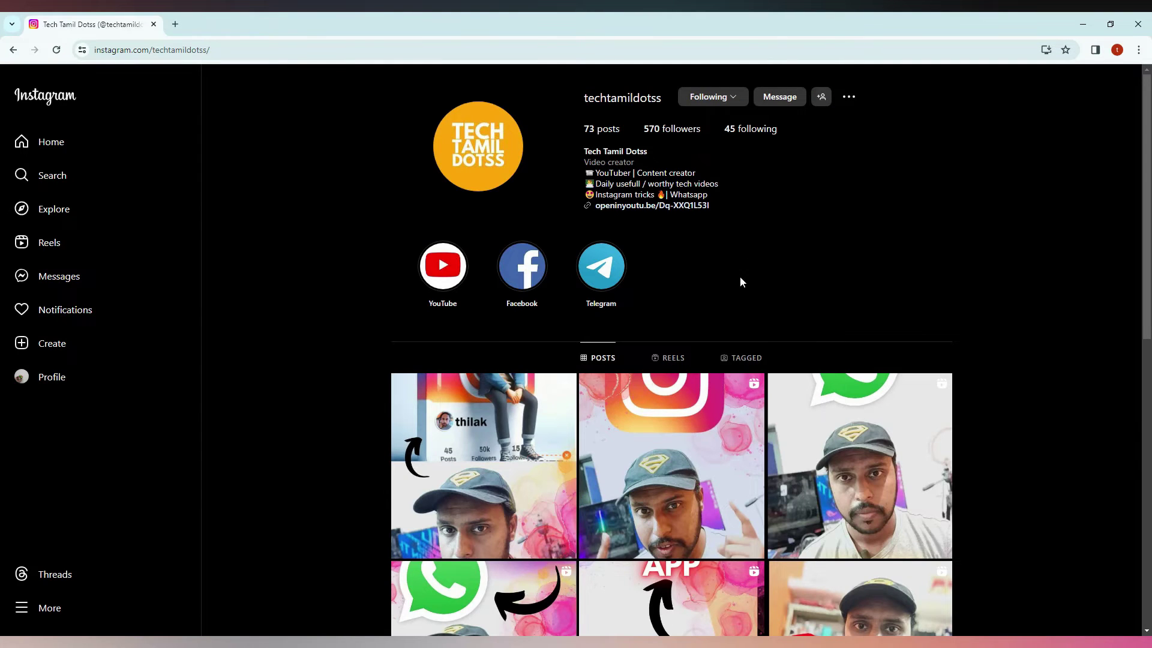
Start a direct chat with Tech Tamil Dotss and send 'hi'.
click(779, 96)
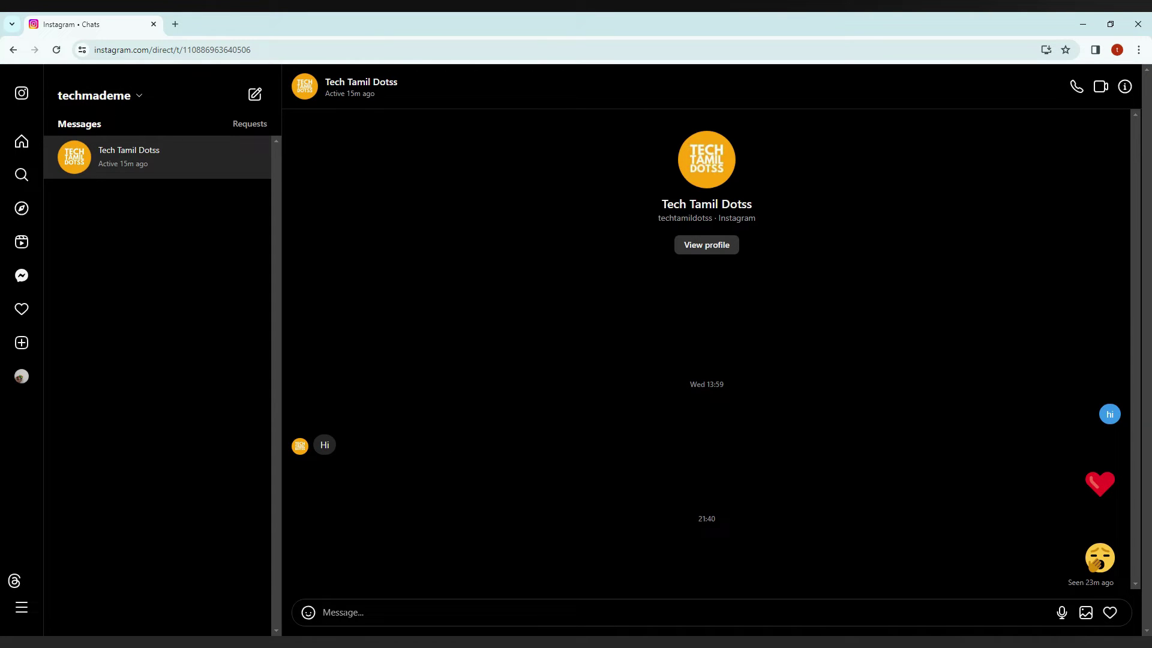
text(hi)
key(Return)
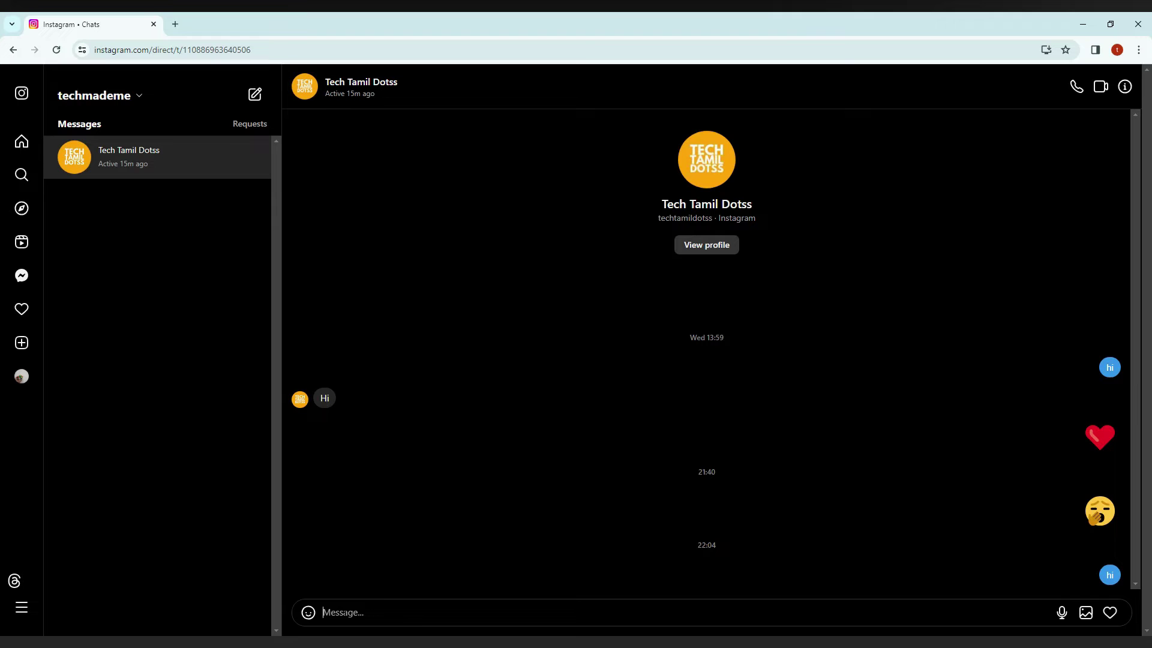
Send one message of 😮 😍 😂 😢 🔥 from the emoji picker's Most Popular set.
click(309, 613)
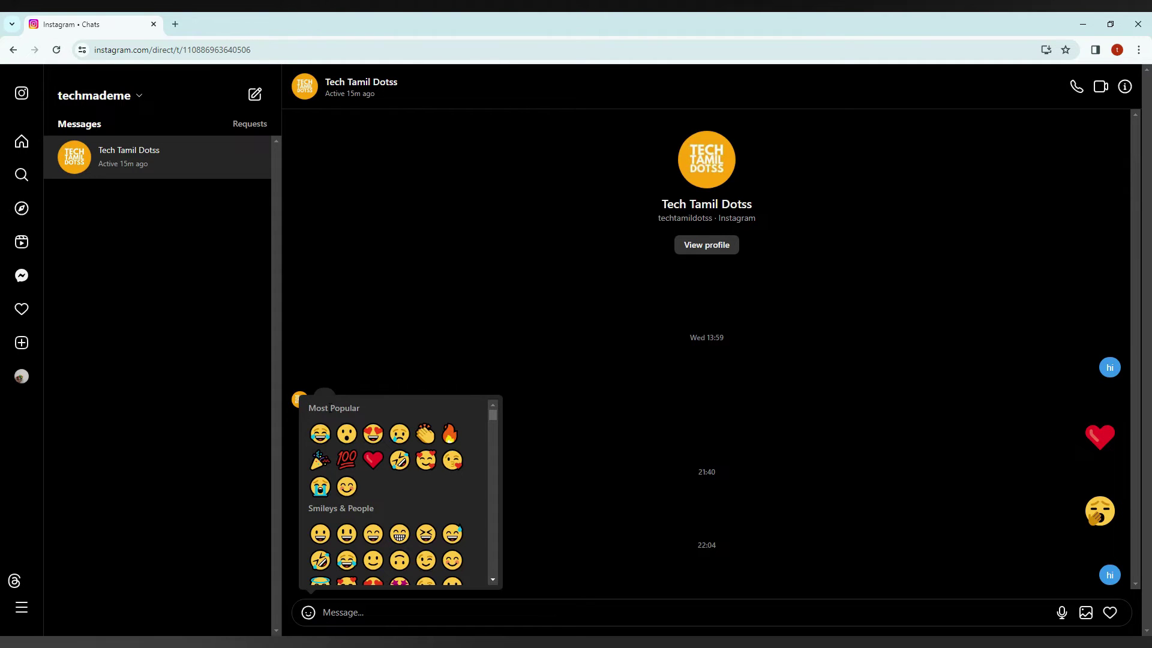
click(347, 436)
click(321, 438)
click(401, 438)
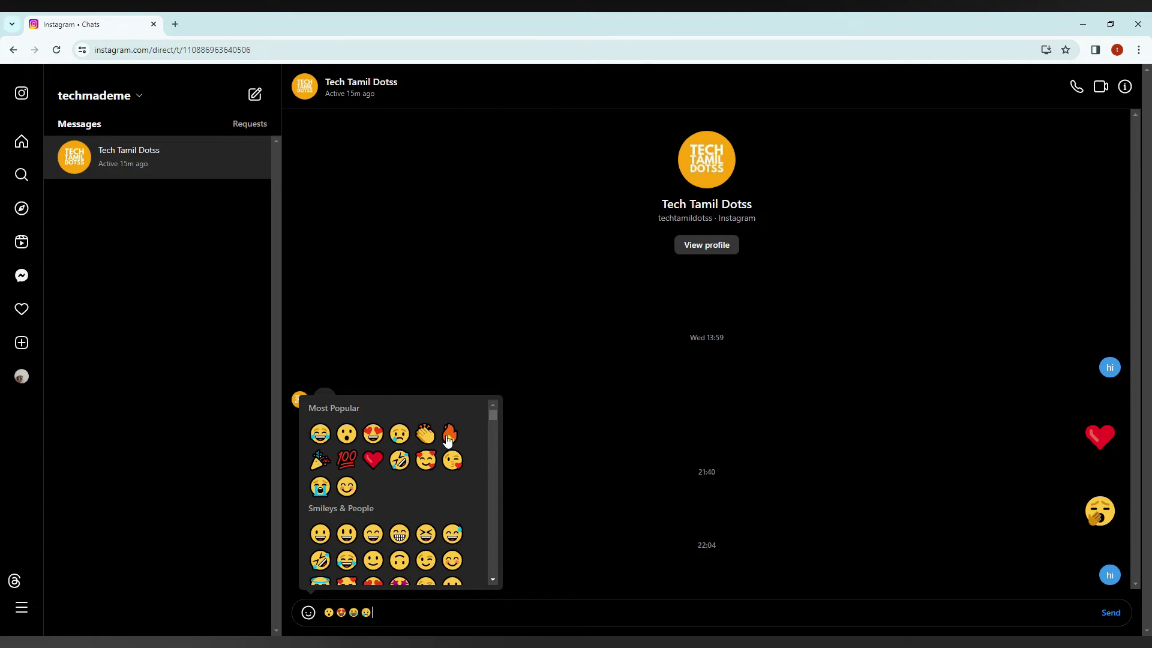
click(449, 436)
click(1113, 612)
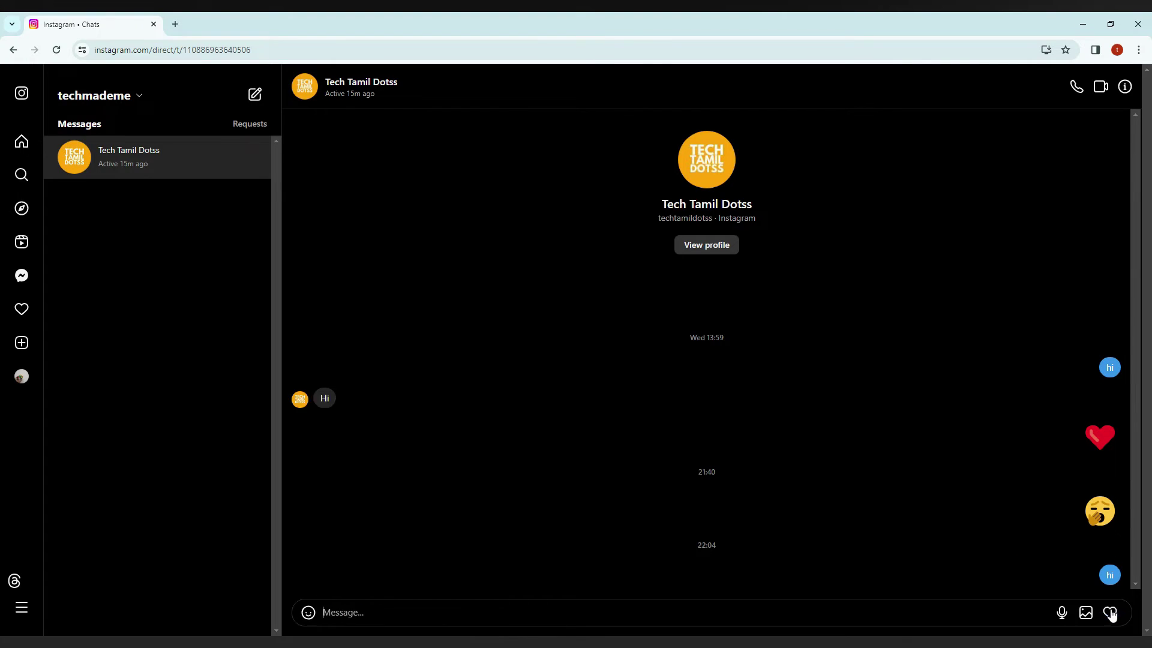
click(306, 612)
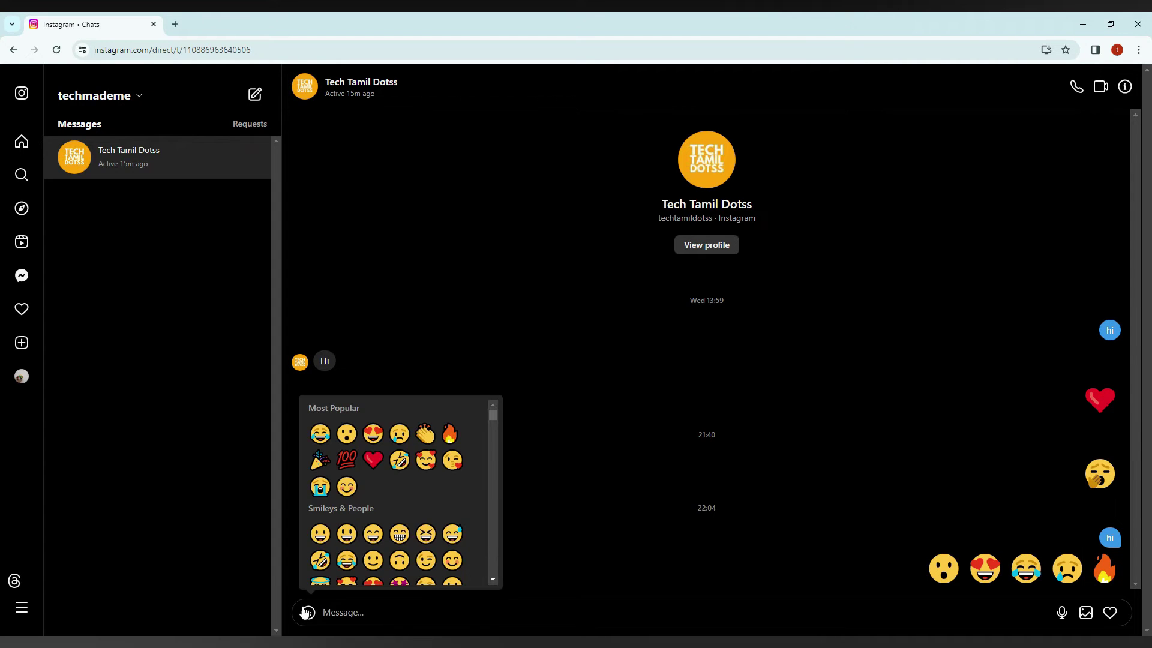
scroll(426, 492, down, 1)
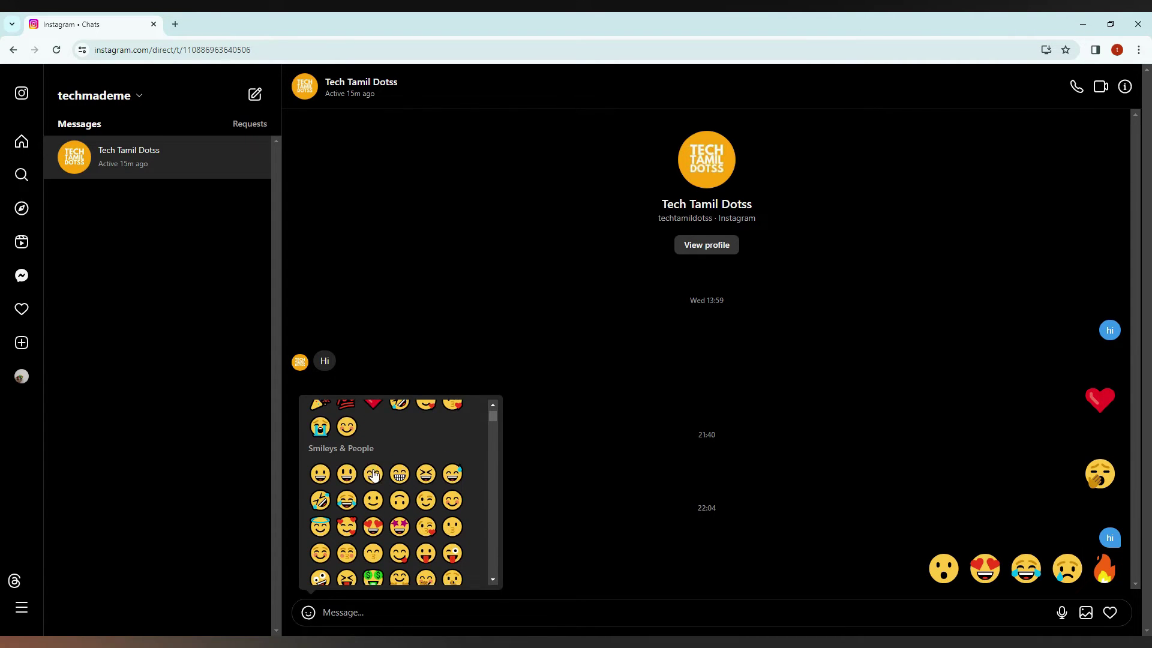
scroll(374, 475, down, 2)
scroll(373, 476, down, 2)
scroll(373, 475, down, 3)
scroll(373, 475, down, 2)
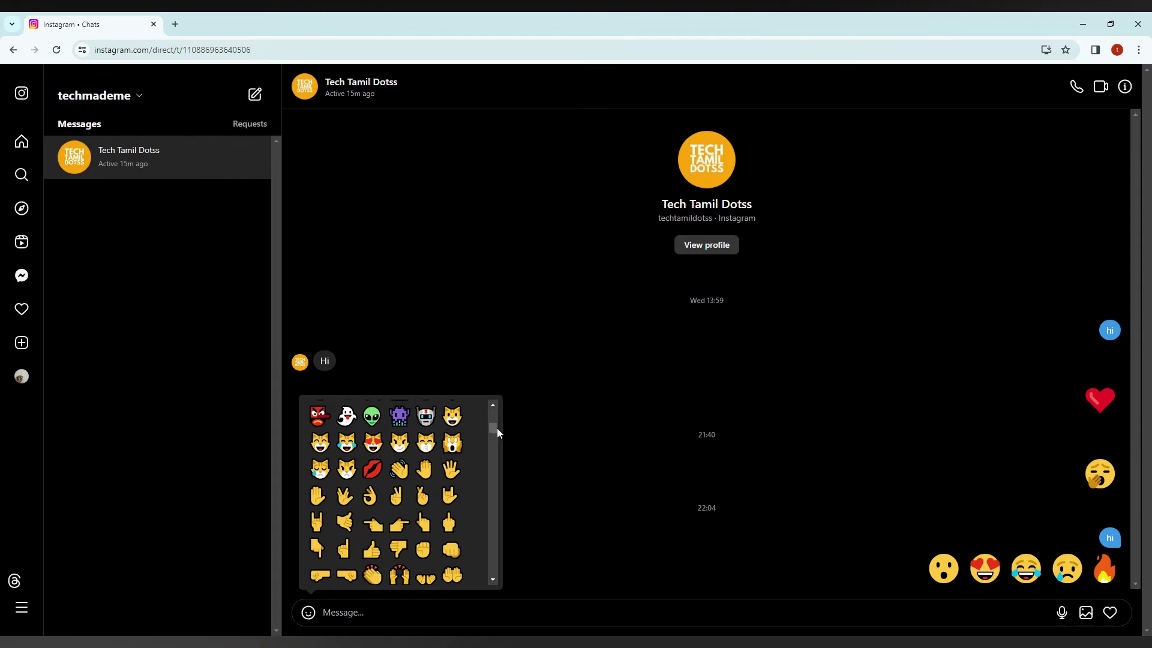
drag(492, 427, 492, 436)
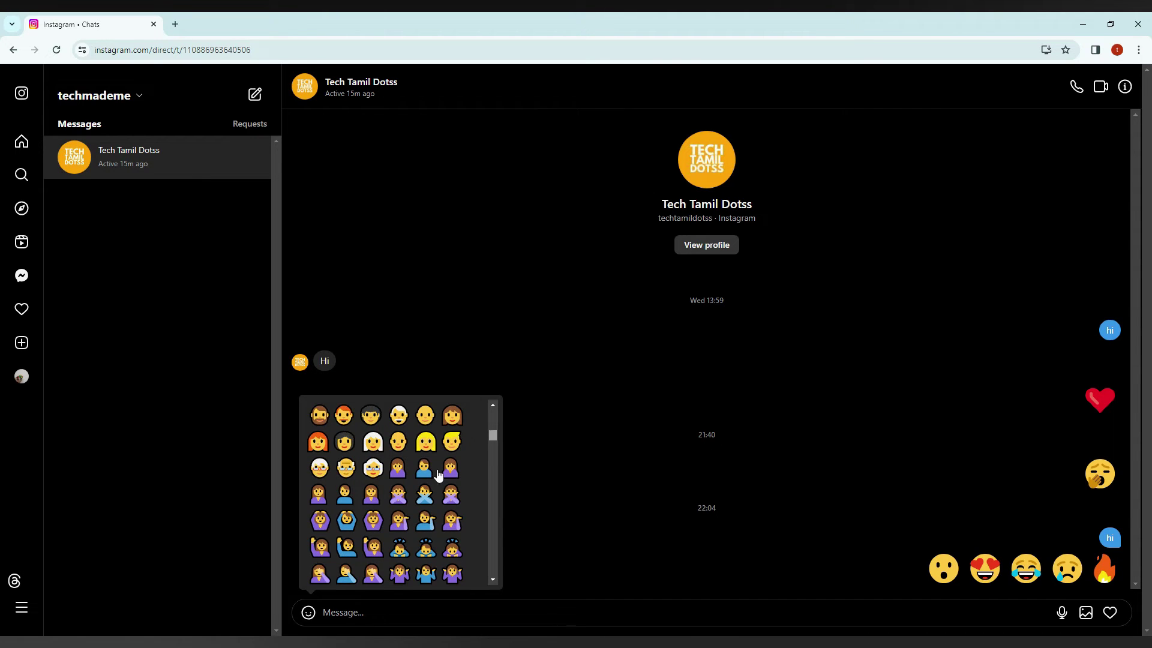
scroll(428, 482, down, 2)
scroll(430, 481, down, 2)
scroll(430, 481, down, 2)
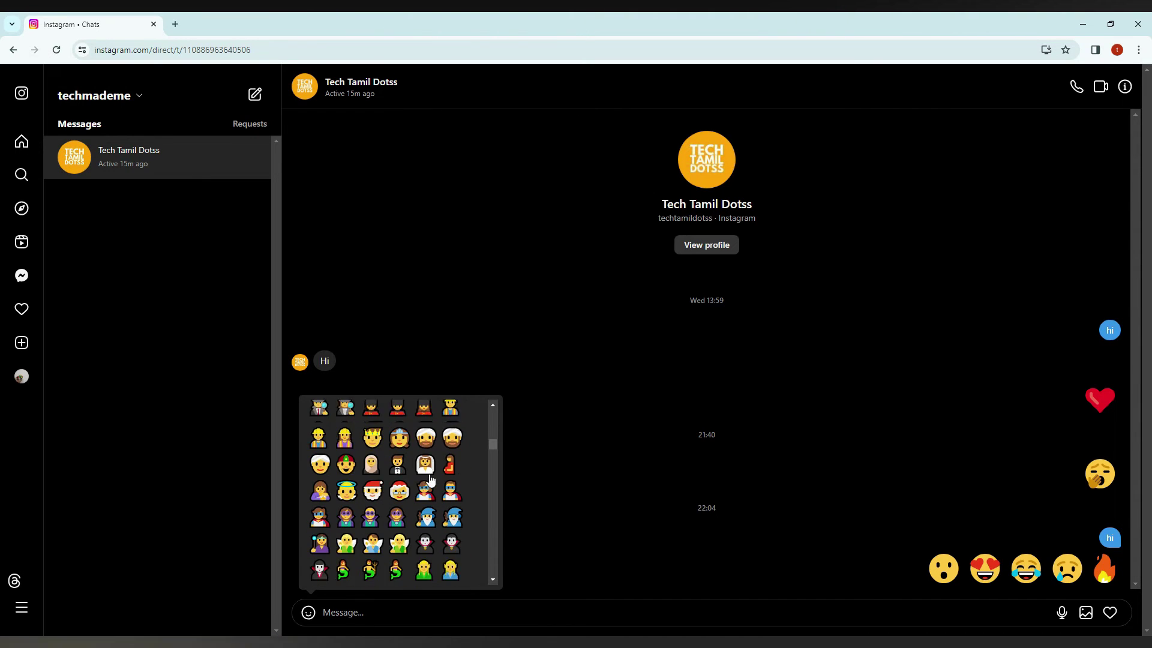
scroll(430, 481, down, 2)
scroll(429, 481, down, 3)
scroll(429, 482, down, 2)
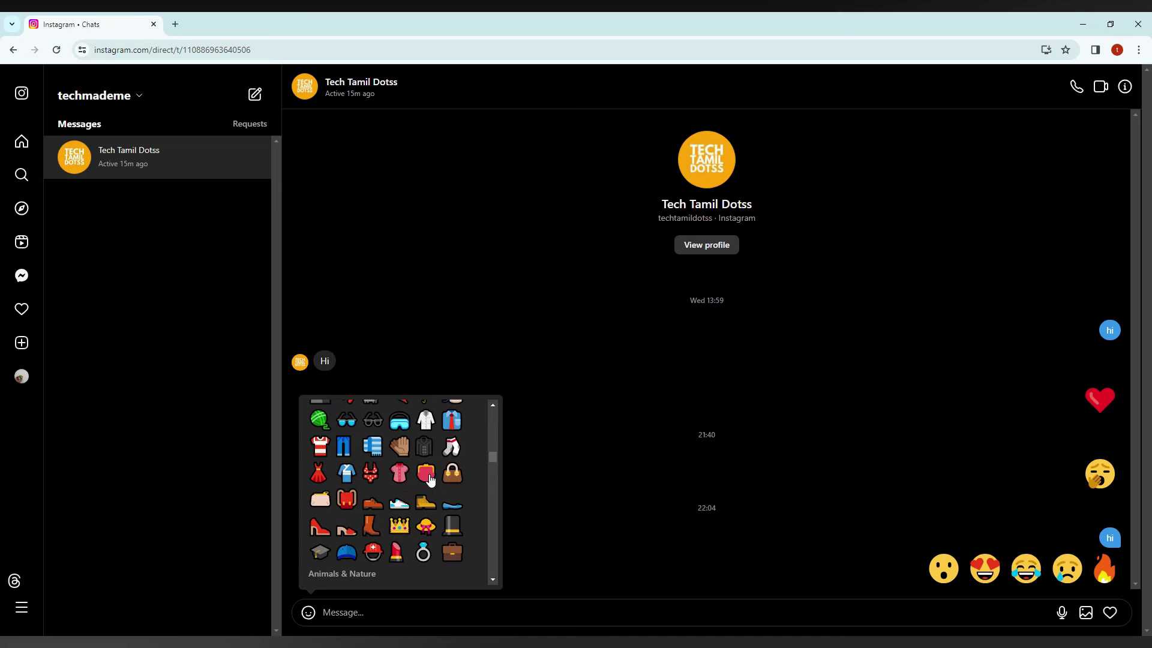
scroll(429, 482, down, 3)
scroll(430, 482, up, 2)
scroll(429, 481, up, 1)
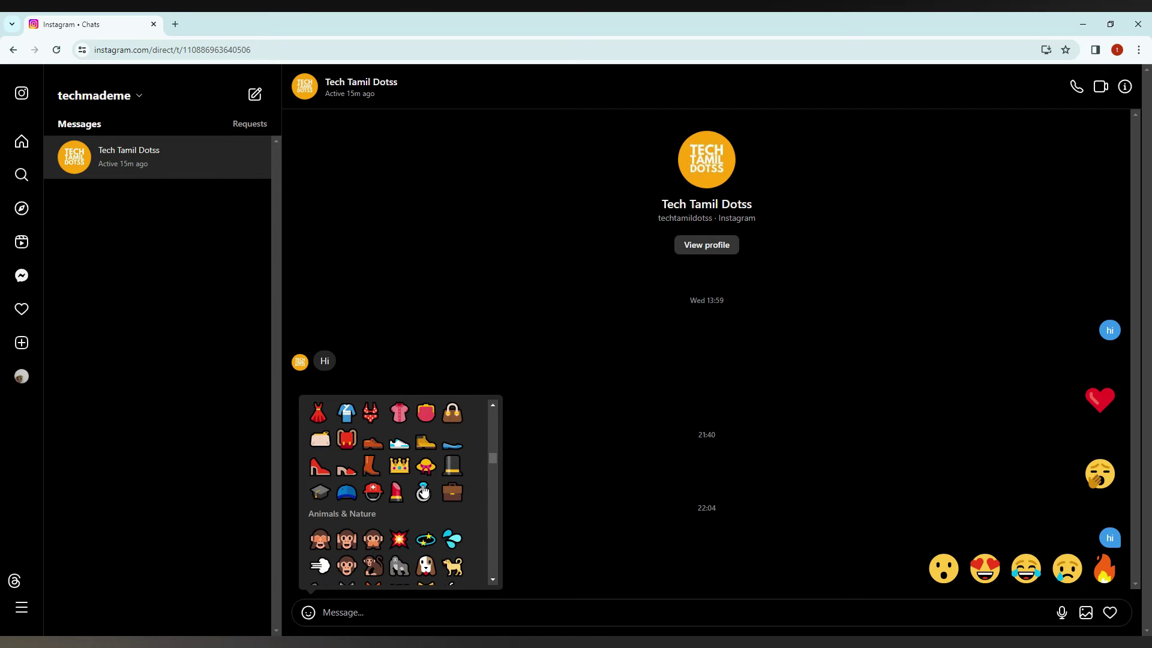
scroll(423, 491, up, 3)
scroll(423, 491, up, 2)
scroll(424, 490, up, 2)
scroll(426, 490, up, 1)
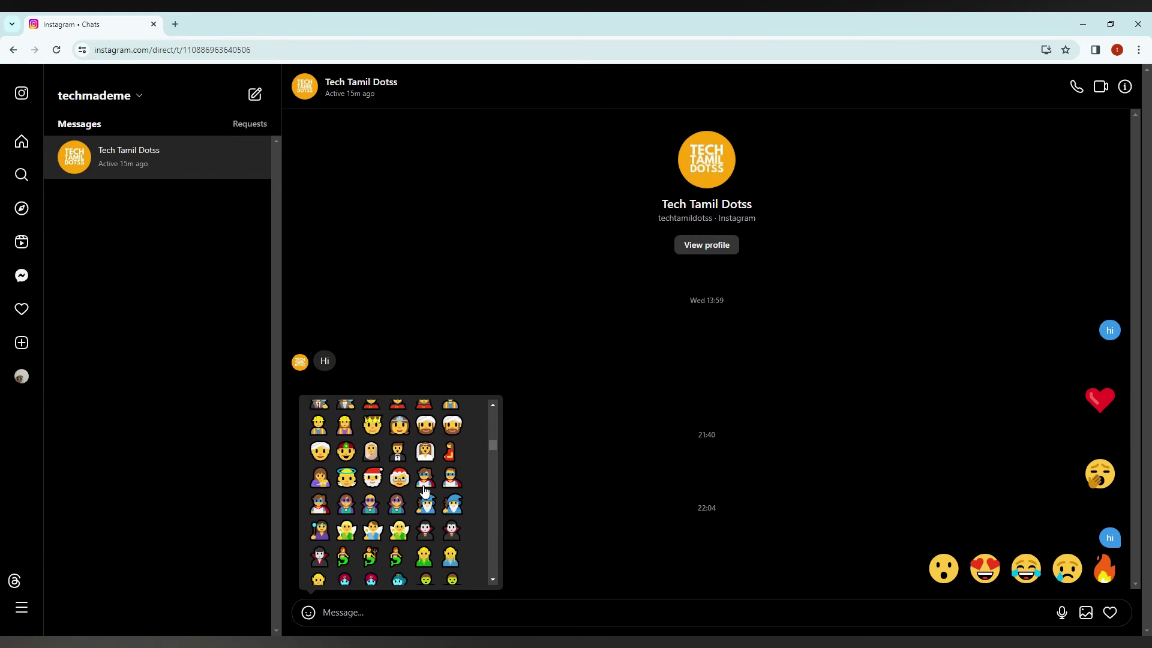
scroll(425, 491, down, 2)
scroll(424, 490, down, 3)
scroll(424, 491, down, 3)
scroll(425, 492, down, 2)
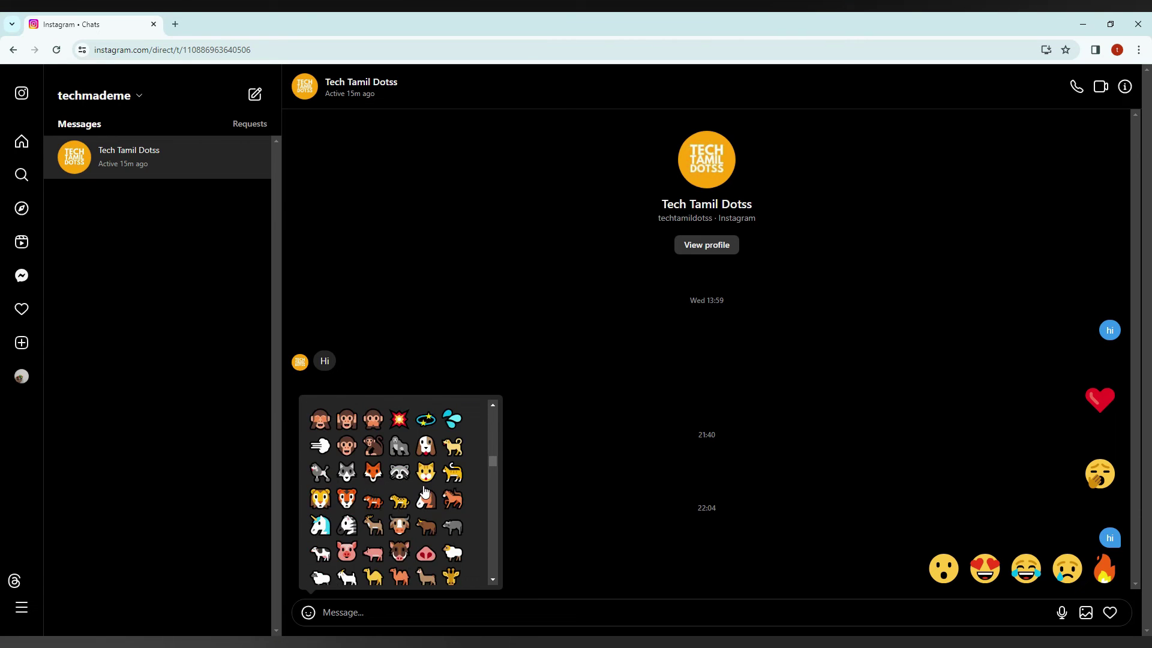
scroll(425, 491, up, 2)
scroll(391, 528, down, 2)
scroll(391, 528, down, 1)
scroll(391, 527, down, 2)
scroll(391, 527, down, 2)
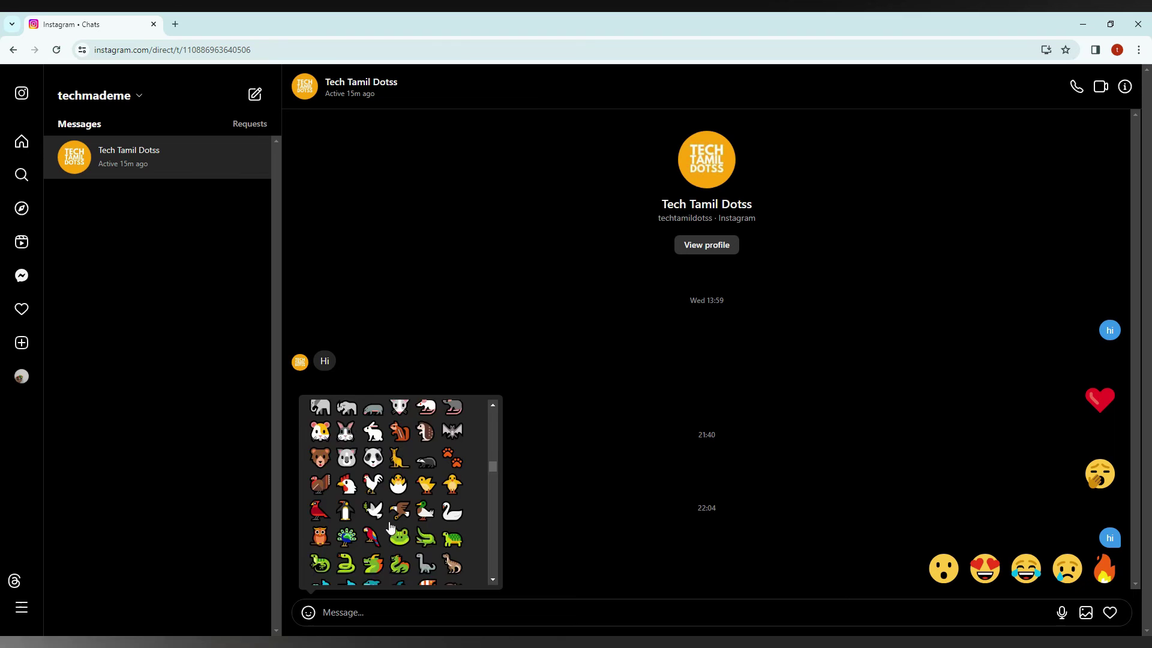
scroll(391, 527, down, 2)
scroll(390, 528, down, 2)
scroll(391, 528, down, 2)
scroll(391, 527, down, 2)
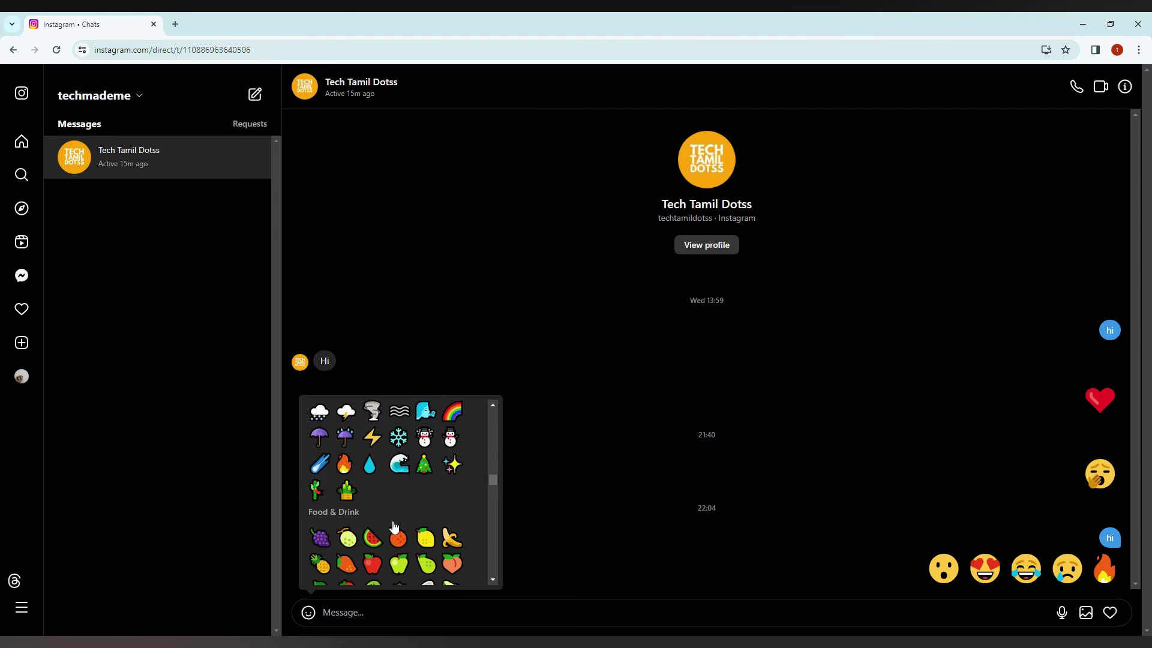
scroll(390, 528, down, 1)
scroll(354, 525, down, 2)
scroll(356, 527, down, 2)
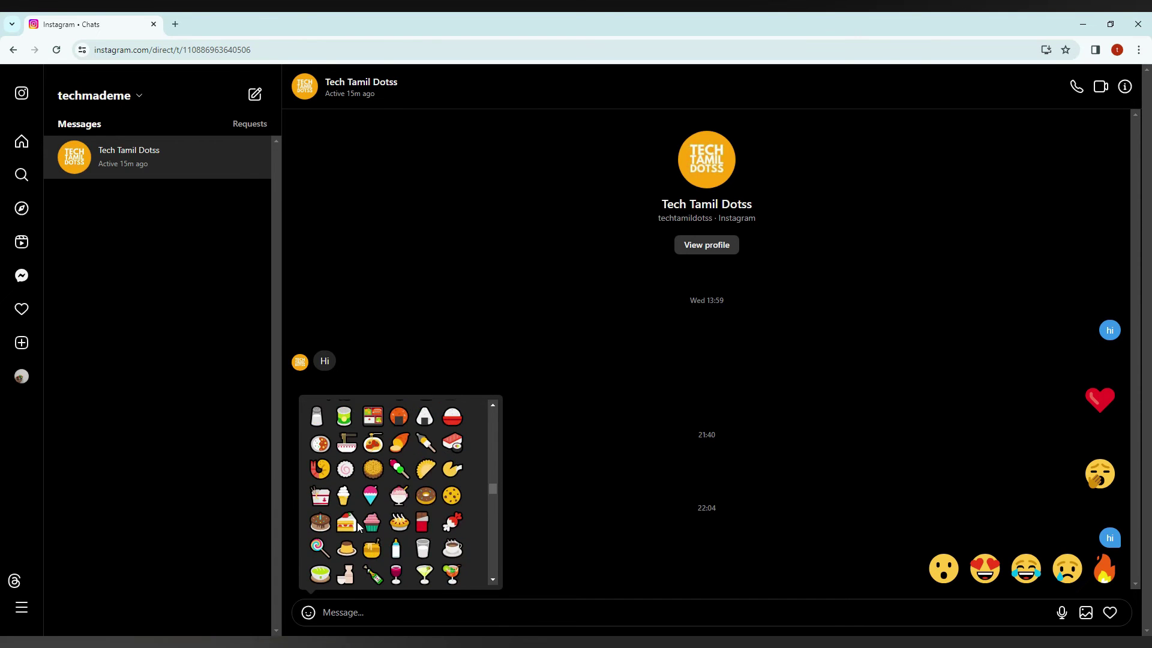
scroll(358, 527, down, 2)
scroll(359, 528, down, 1)
scroll(358, 527, up, 2)
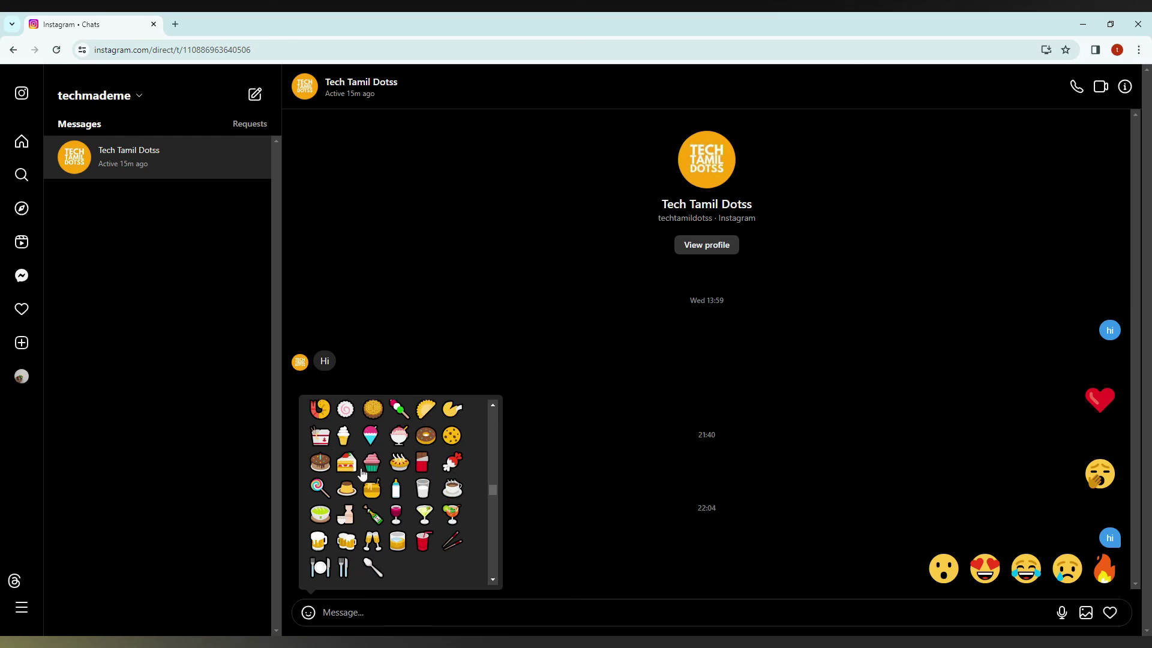
Send a message with the cupcake and cake emojis from Food & Drink.
click(369, 463)
click(1112, 613)
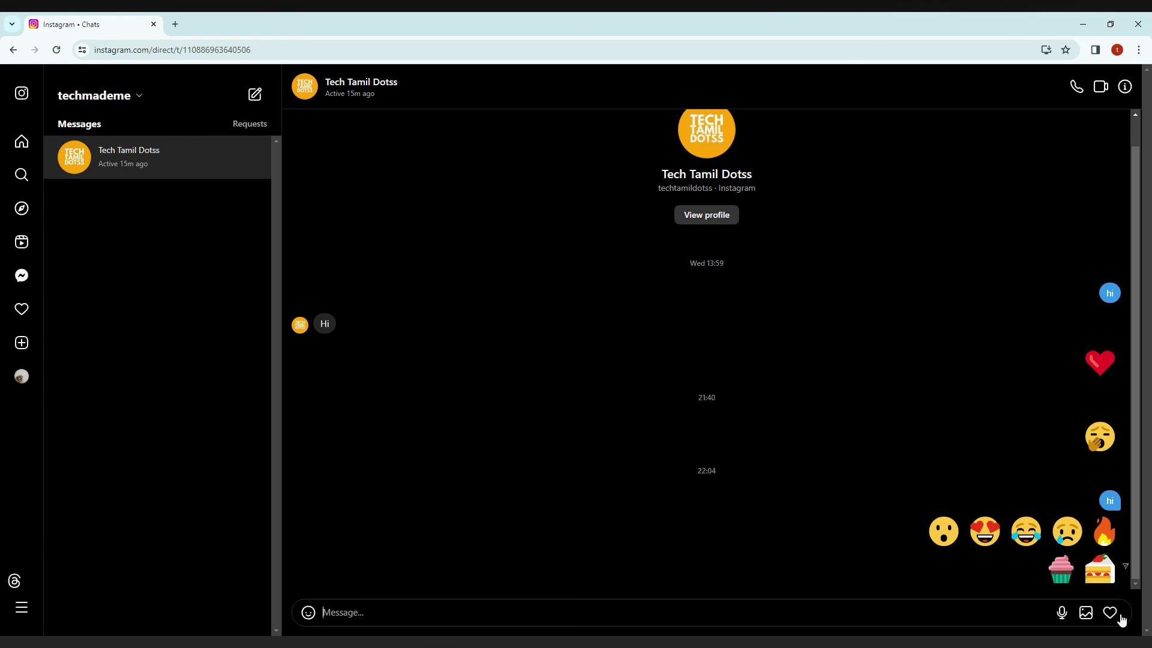
click(307, 614)
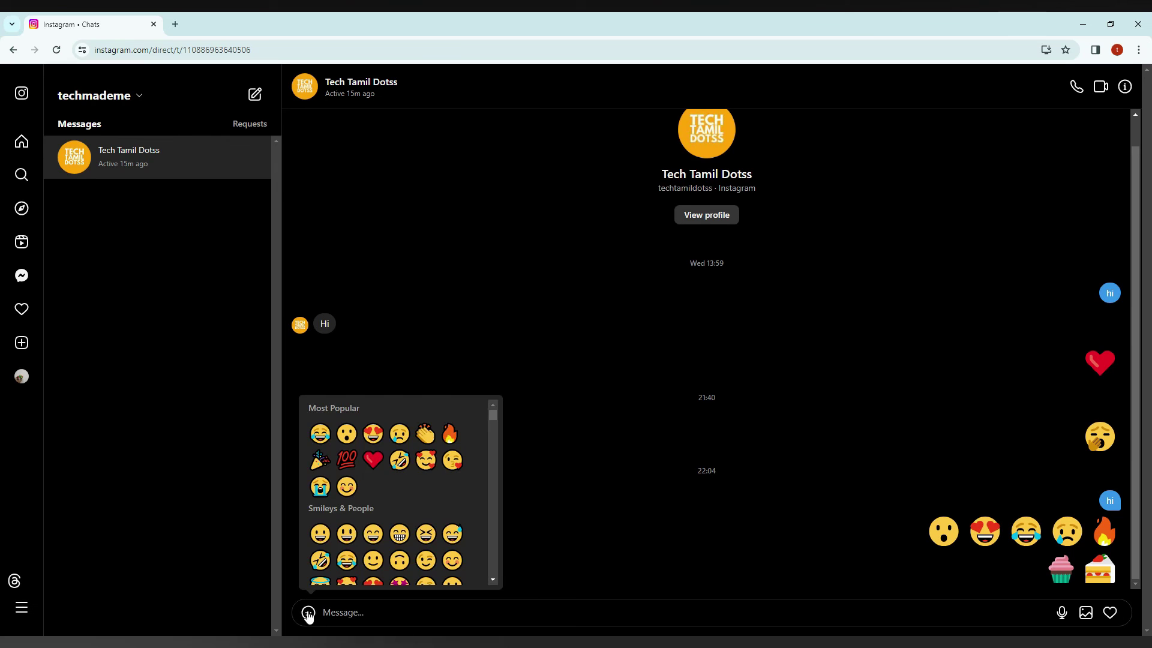